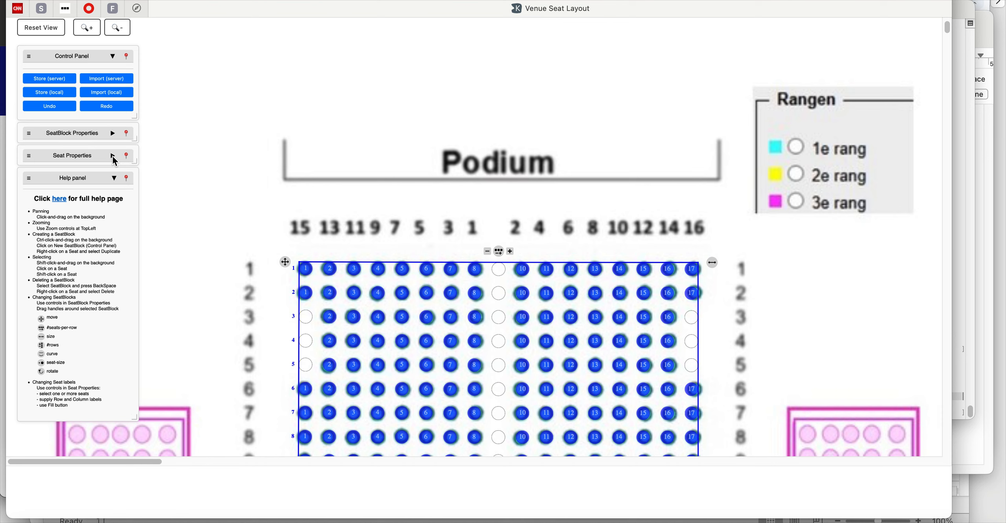
Expand the Seat Properties panel and enlarge it to roughly one and a half times its size
left_click(113, 156)
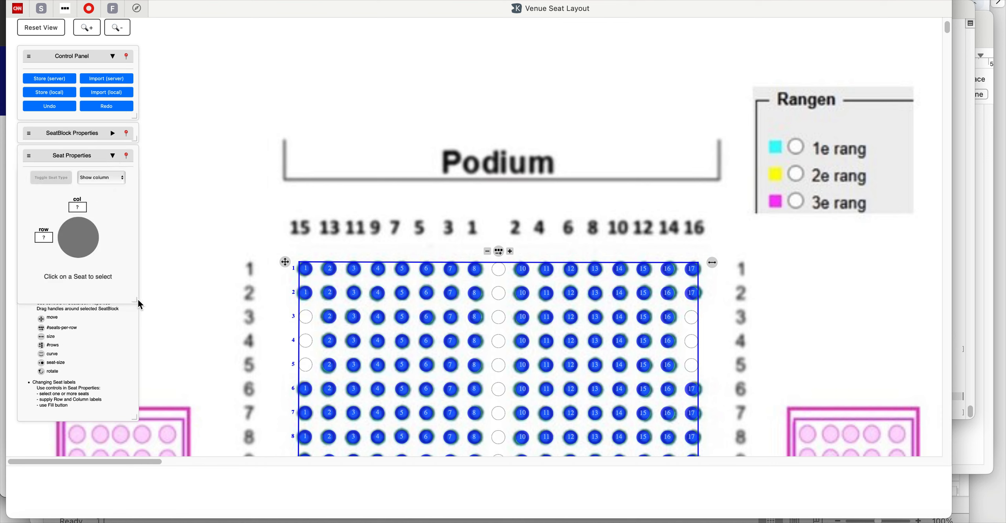
left_click_drag(136, 302, 213, 387)
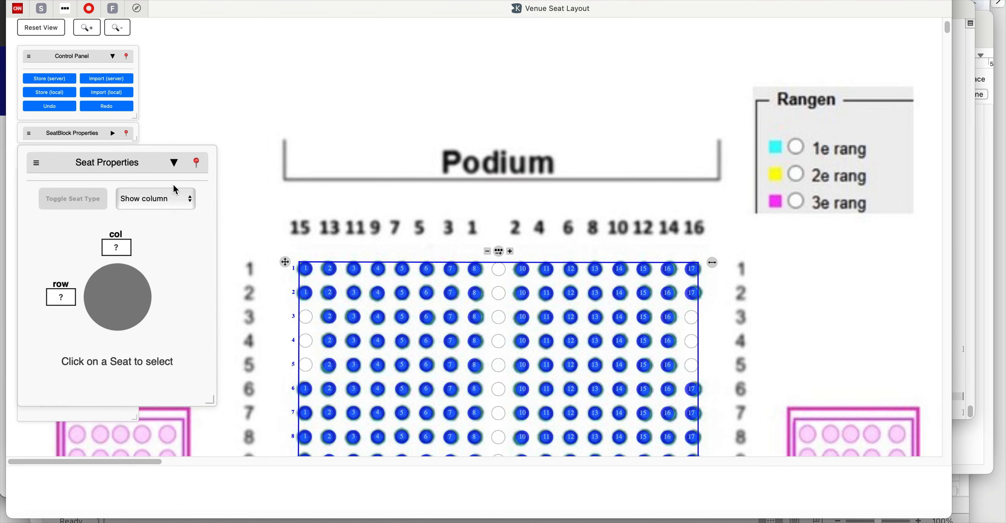
Display the row labels on the seats, look through the rows, and return to showing the column labels
left_click(175, 204)
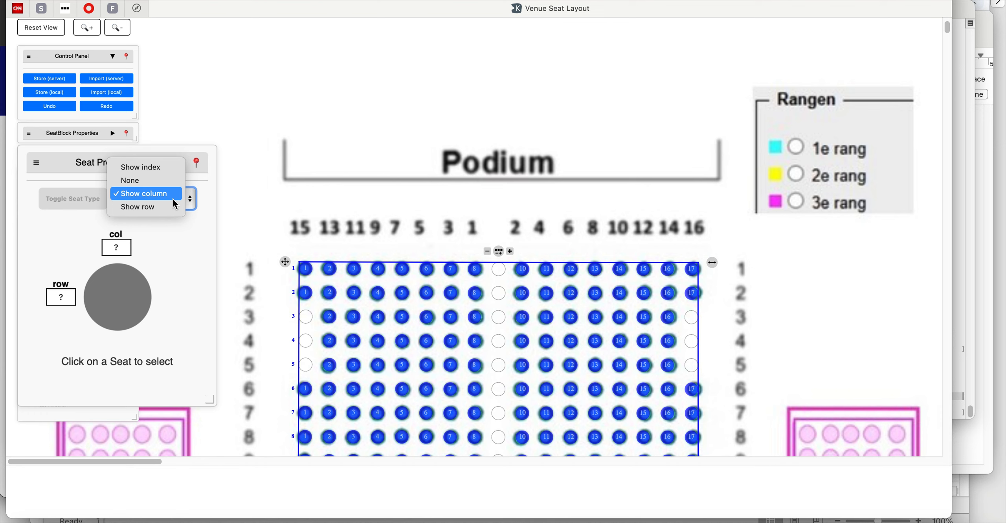
left_click(172, 207)
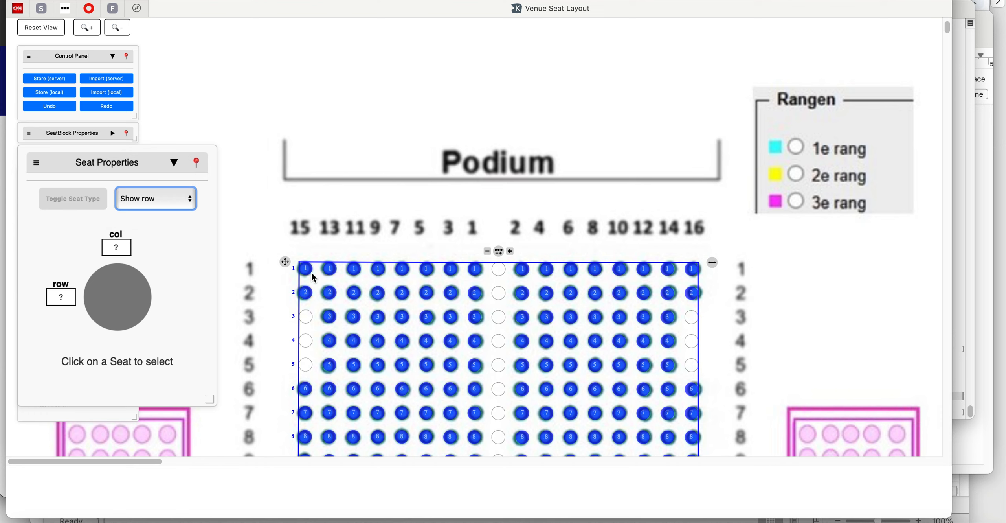
scroll(279, 294, "down", 2)
scroll(279, 293, "down", 20)
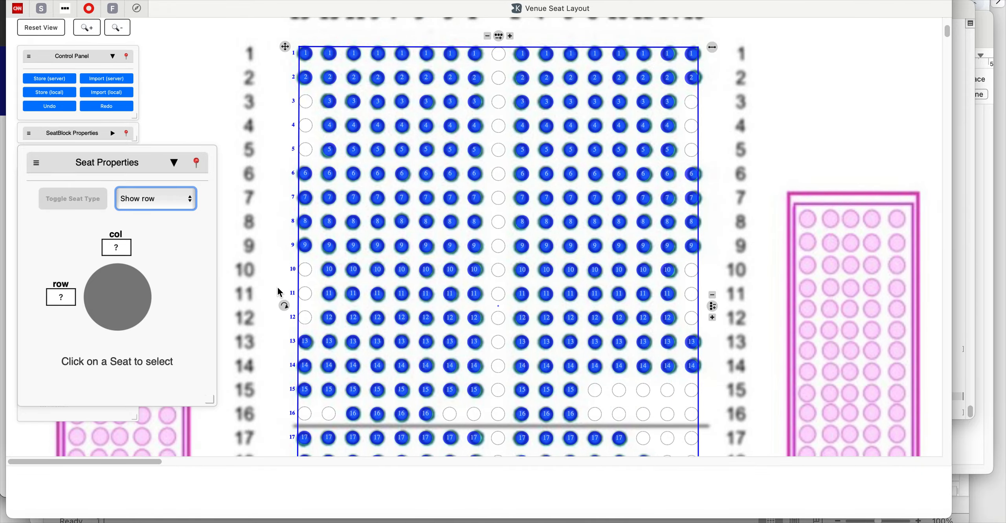
scroll(274, 295, "up", 20)
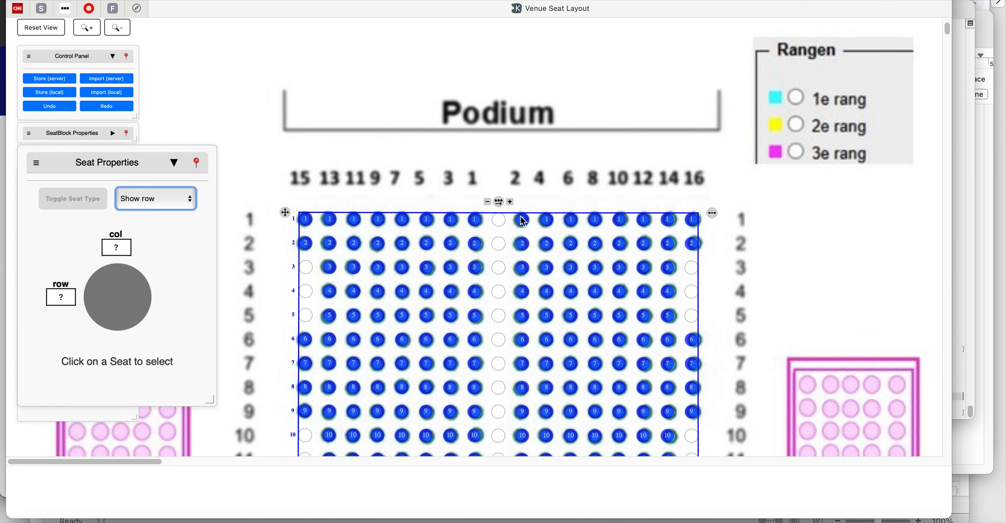
left_click(177, 200)
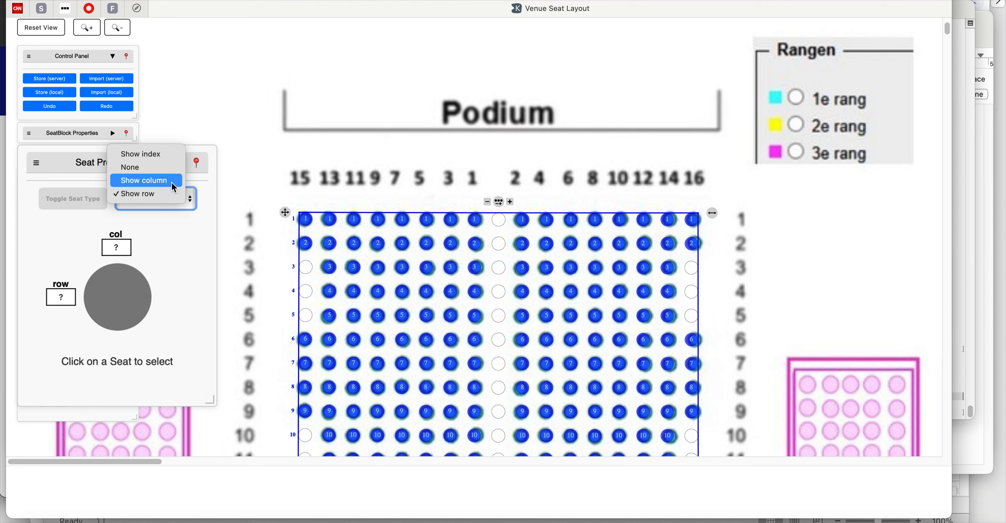
left_click(172, 183)
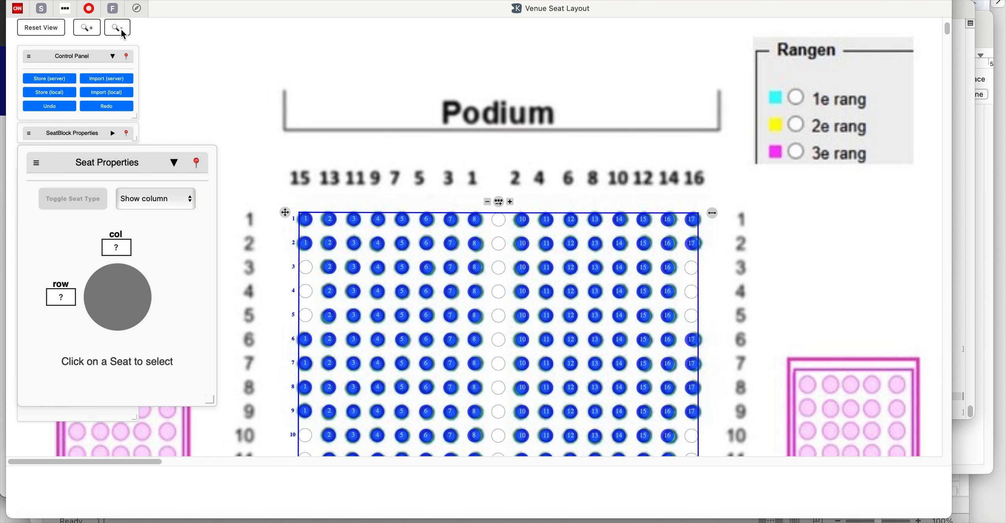
Select the seats from row 1, column 1 to row 22, column 8 and fill their column labels from 15 down to 1
left_click(118, 28)
scroll(234, 114, "down", 3)
scroll(233, 114, "up", 1)
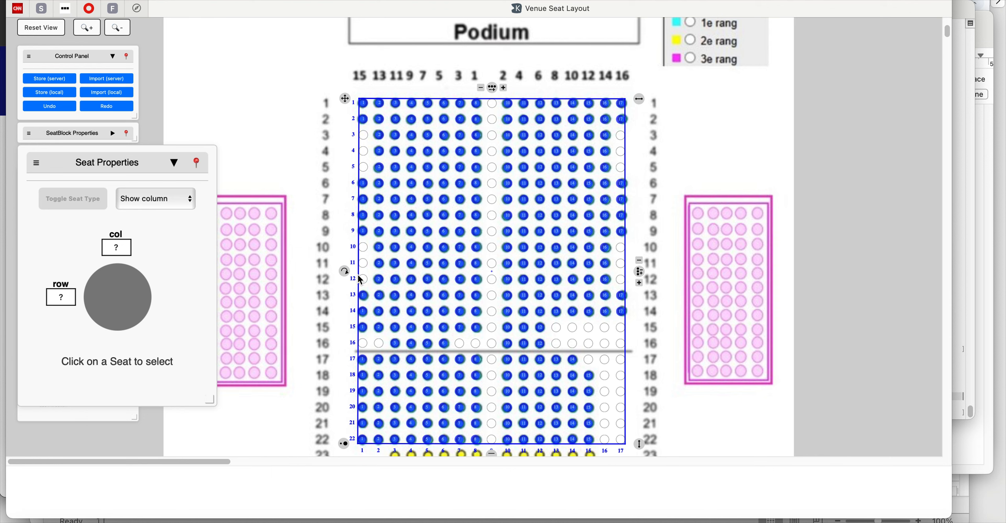
left_click(364, 103)
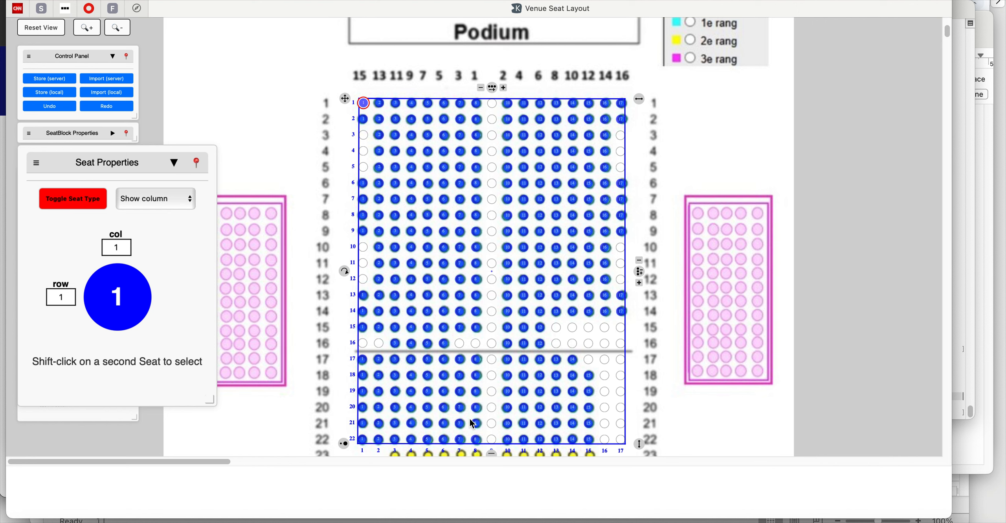
left_click(476, 438, "shift")
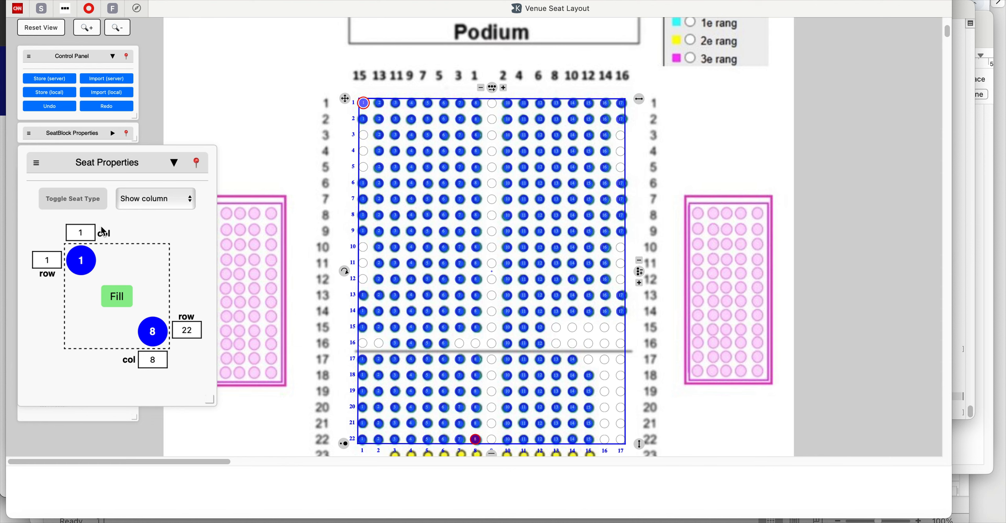
left_click(91, 238)
type("15")
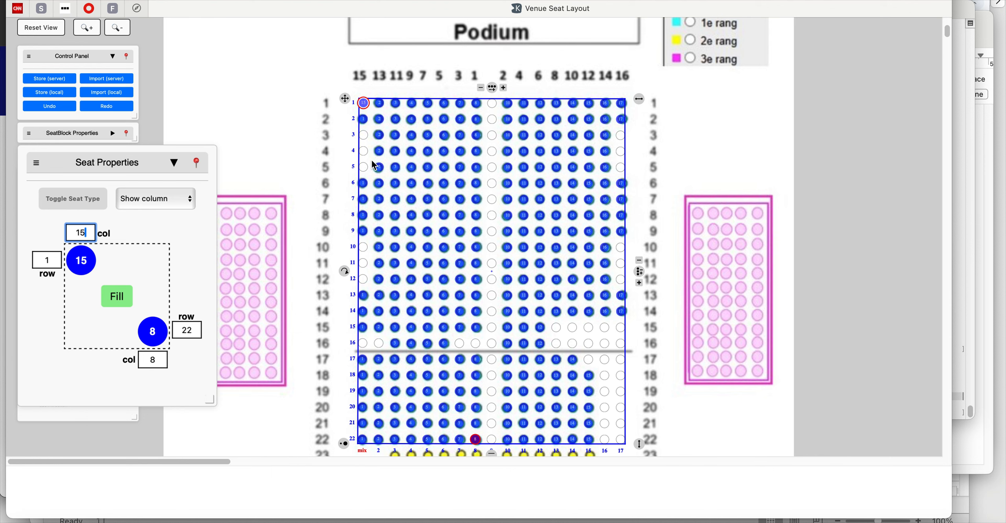
left_click(162, 363)
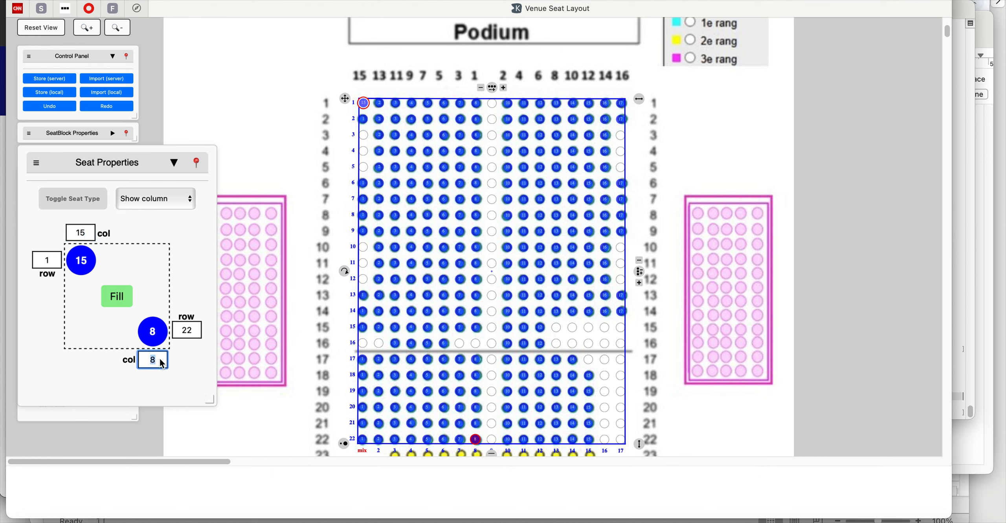
type("1")
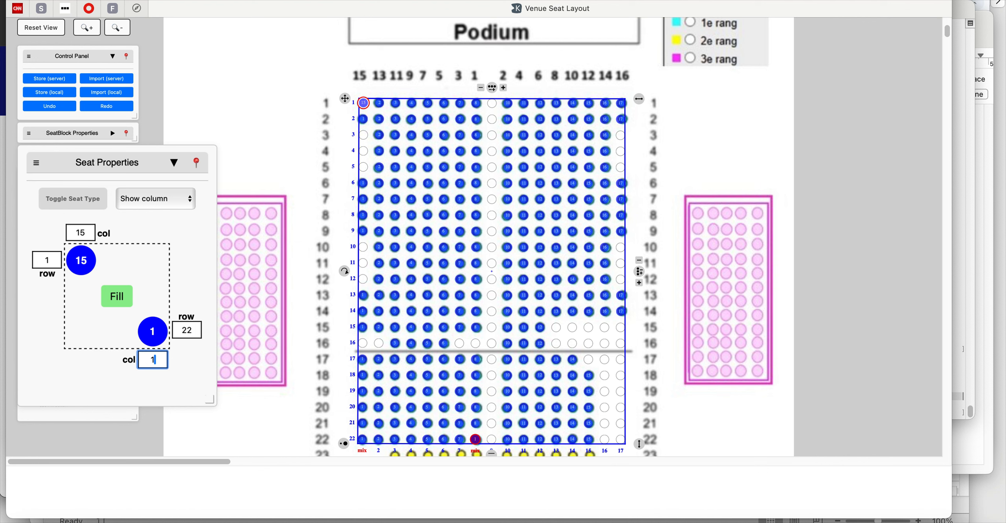
left_click(124, 302)
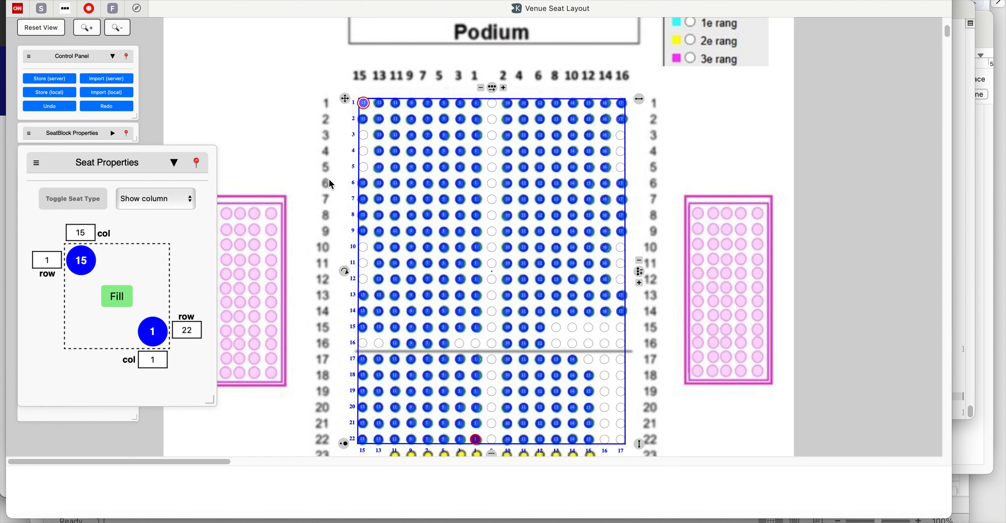
left_click(96, 33)
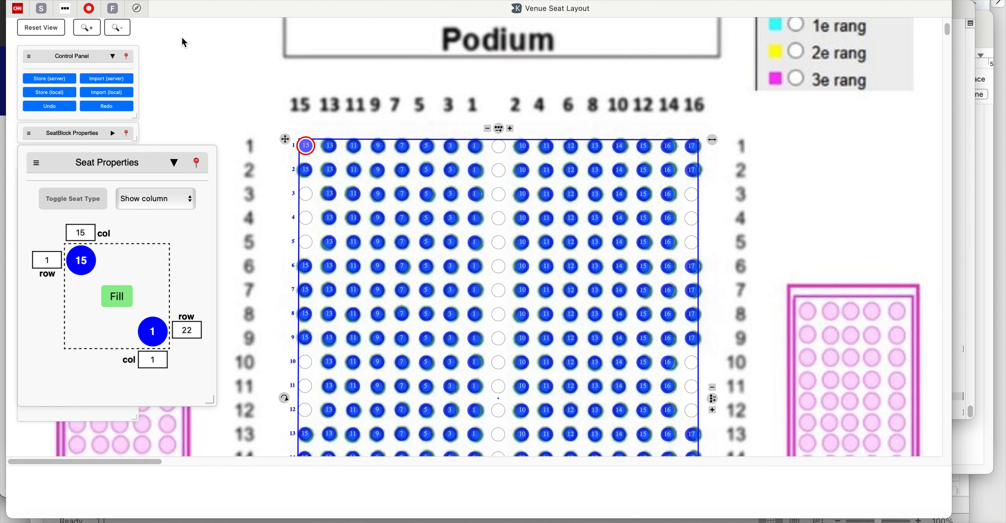
Select the seats from row 1, column 10 to row 22, column 17 and fill their column labels from 2 to 16
left_click(127, 27)
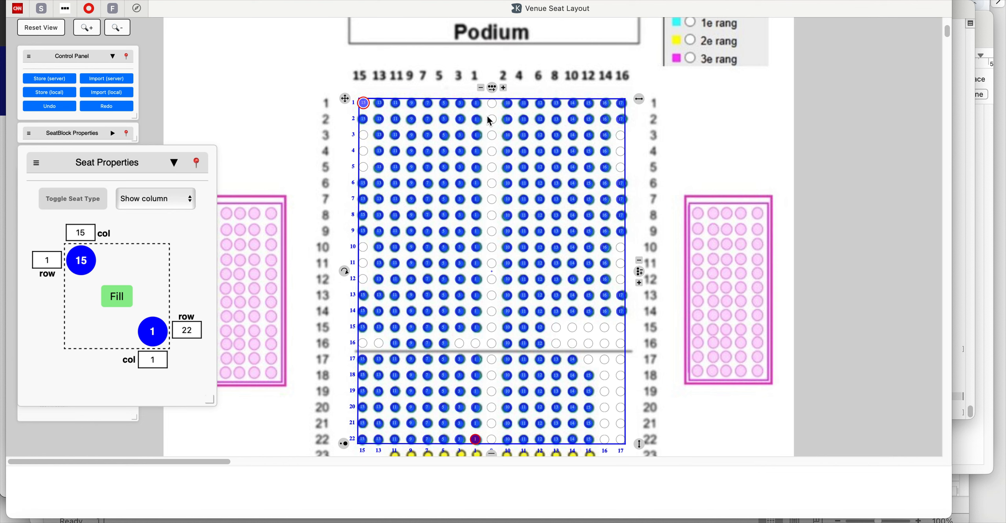
left_click(509, 104)
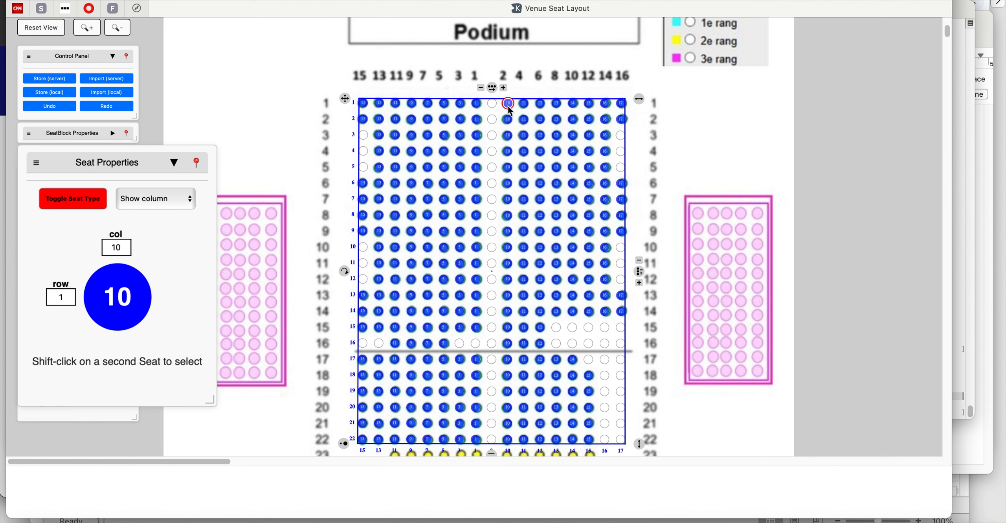
left_click(622, 439, "shift")
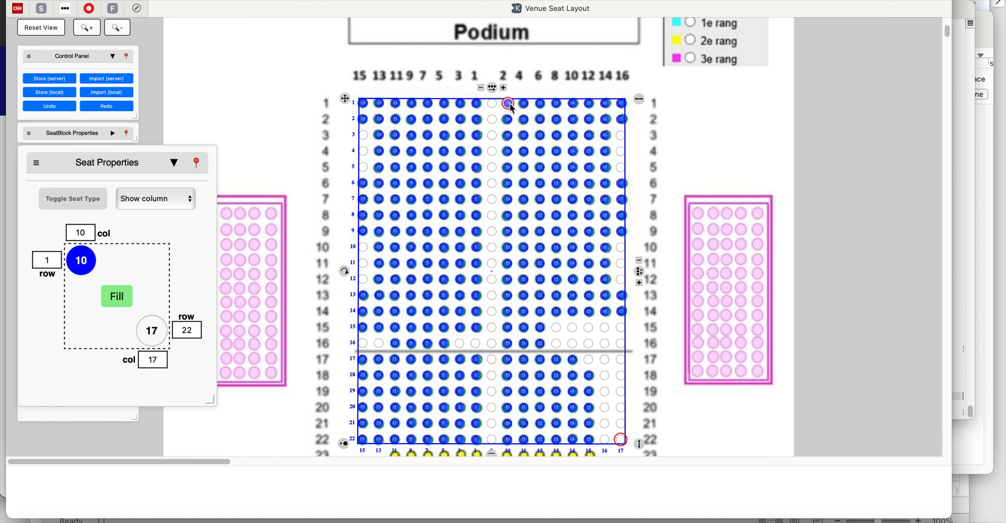
double_click(81, 232)
type("2")
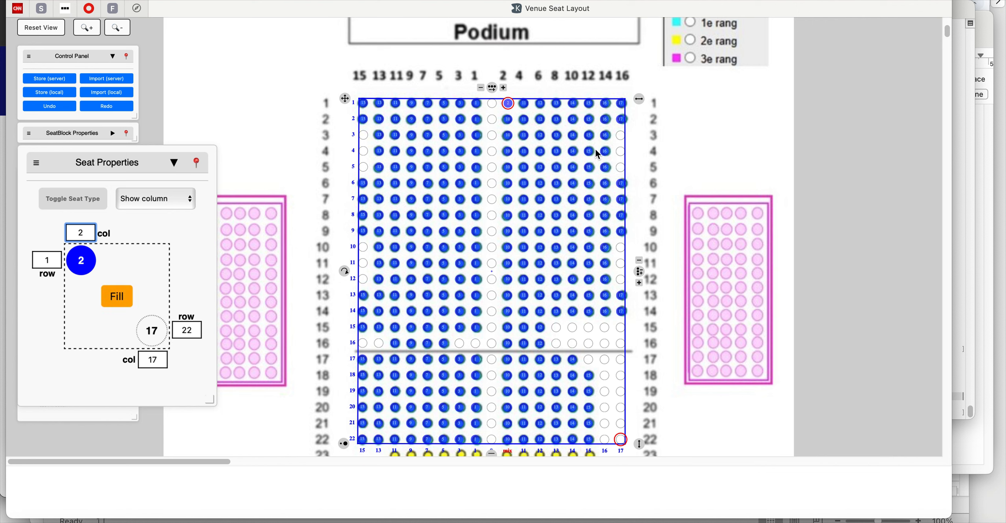
double_click(164, 362)
type("15")
type("16")
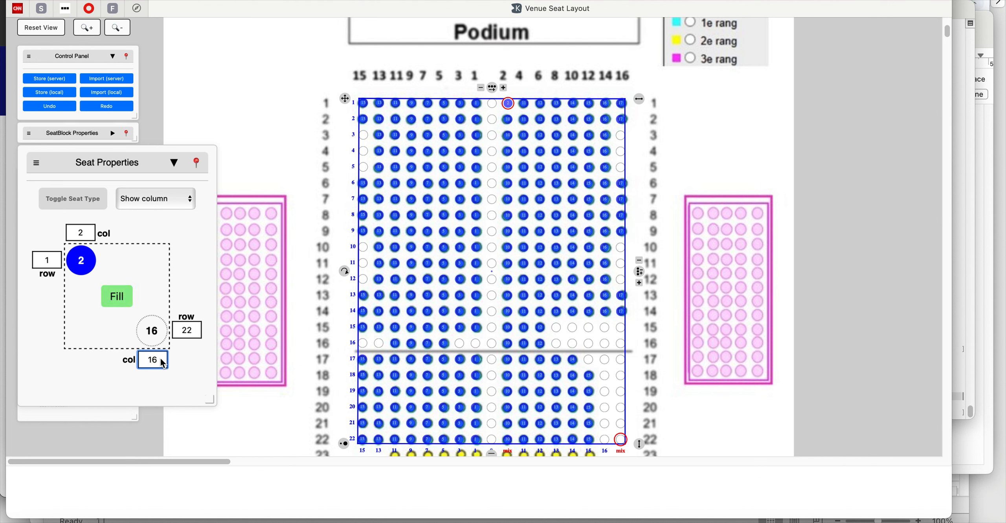
left_click(123, 301)
left_click(93, 27)
left_click(92, 27)
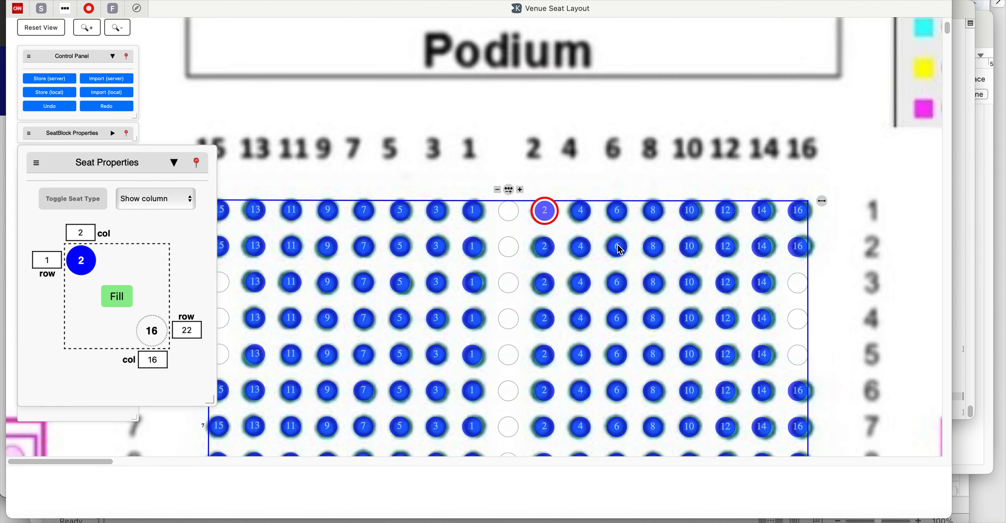
Select row 1 seats 2 through 8 and fill their column labels from a at seat 8 to g at seat 2
left_click(656, 219)
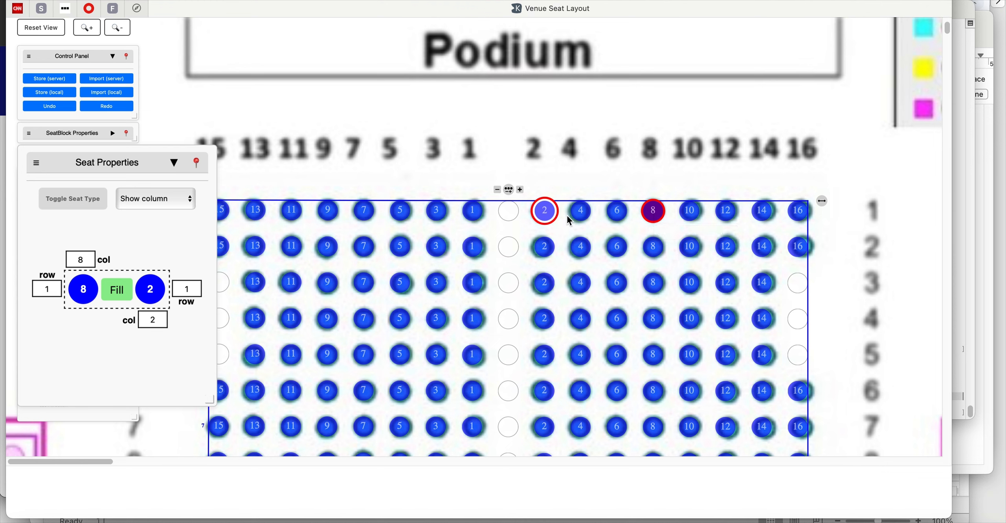
double_click(91, 259)
type("a")
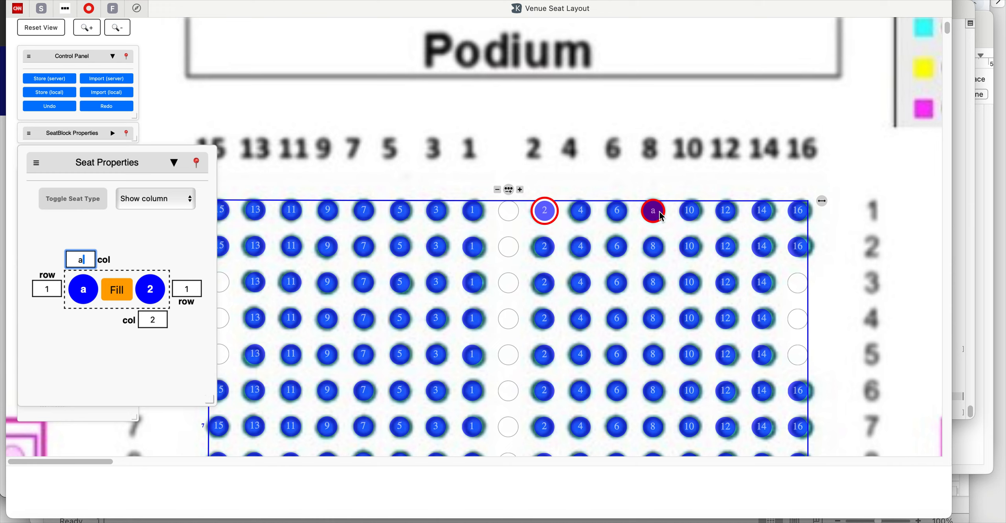
double_click(164, 322)
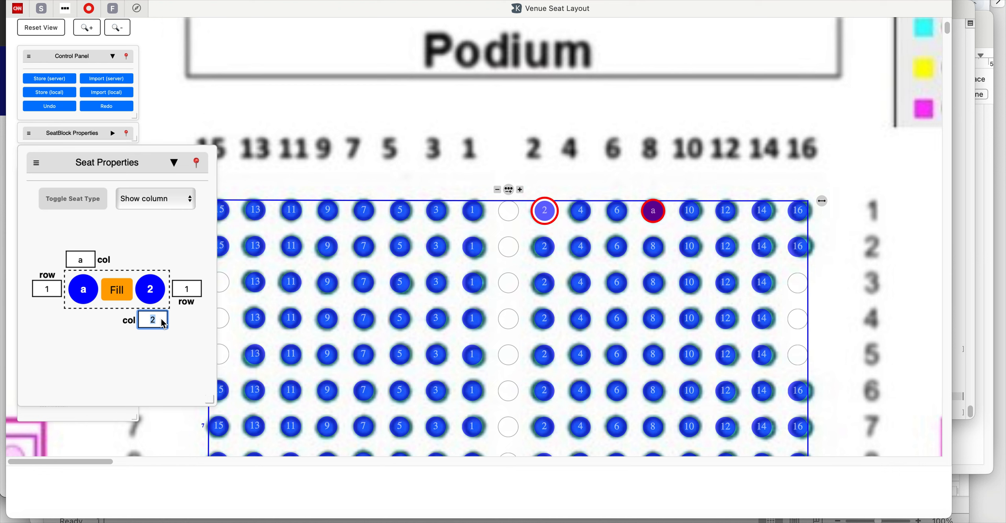
type("f")
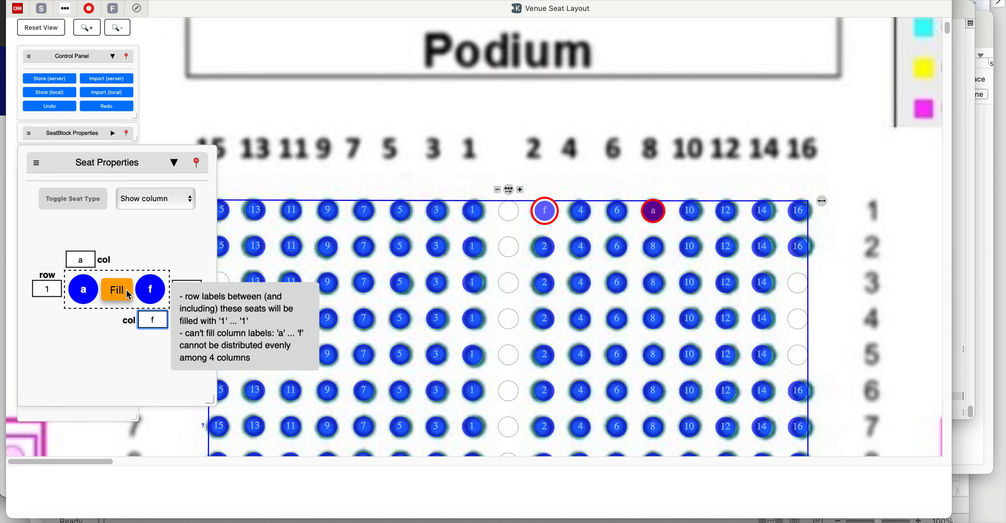
double_click(160, 324)
type("g")
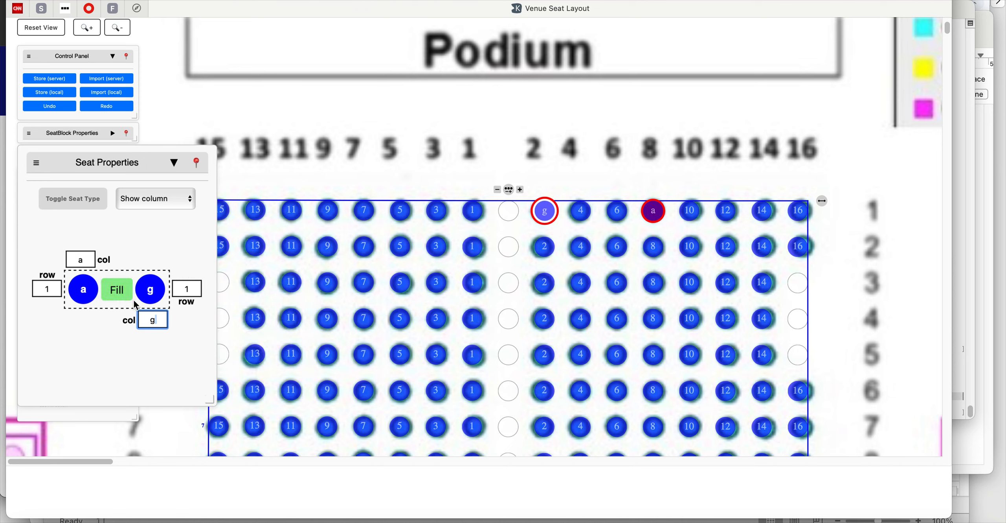
left_click(124, 294)
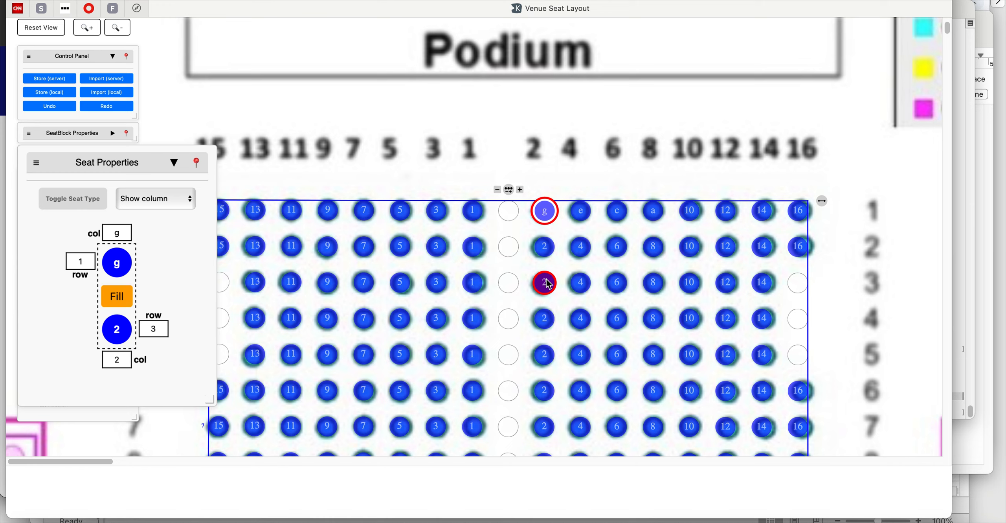
Select individual seats in rows 2 and 3 to view their row and column labels
left_click(583, 253)
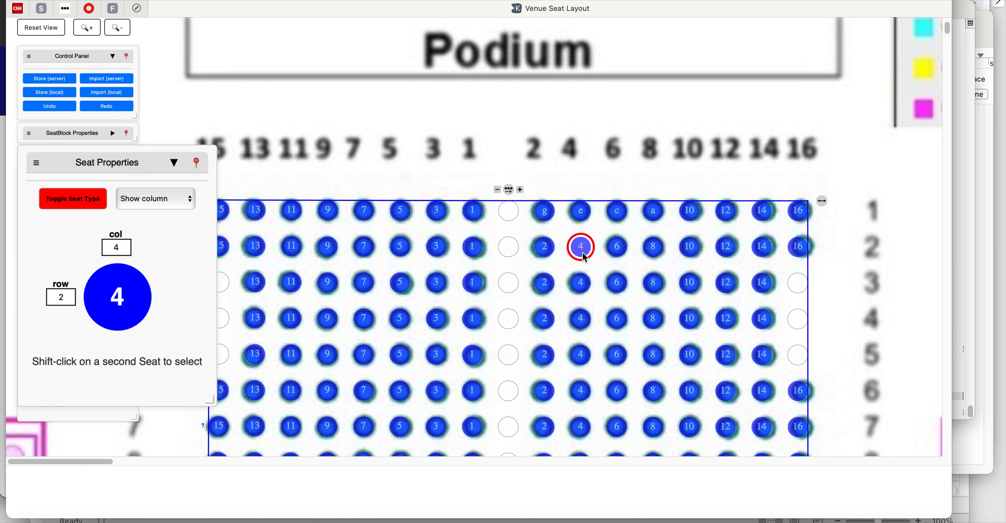
left_click(619, 248)
left_click(618, 282)
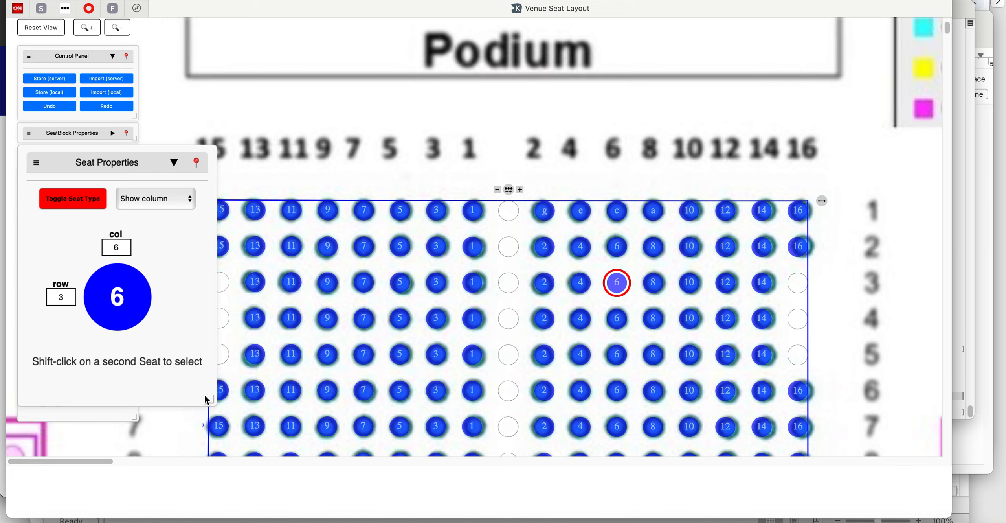
Shrink the Seat Properties panel and examine the column labels beneath the seat block
left_click_drag(214, 409, 167, 342)
scroll(456, 211, "down", 5)
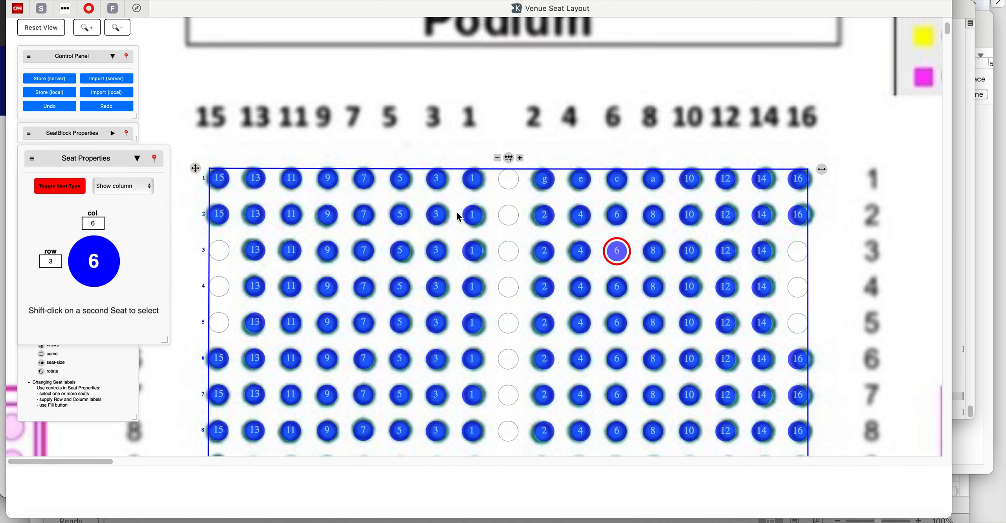
scroll(456, 211, "down", 15)
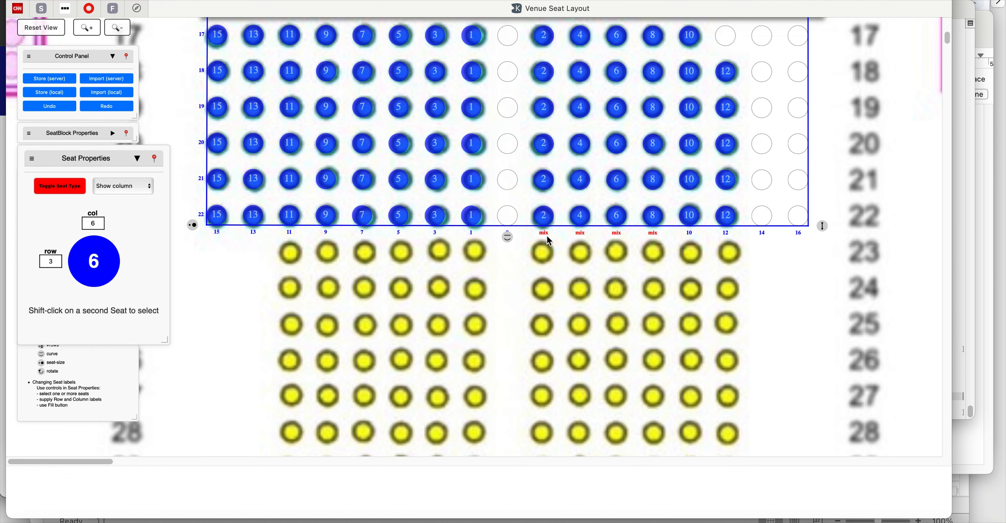
scroll(547, 235, "up", 1)
scroll(548, 238, "up", 20)
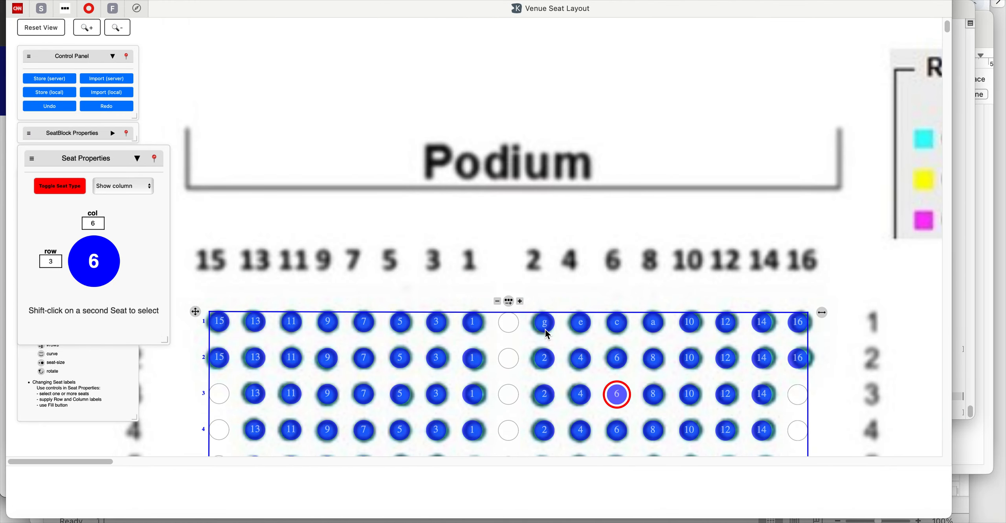
Set the column label of the row 1 seat marked g to 2, check the labels beneath the block, and deselect it
left_click(546, 329)
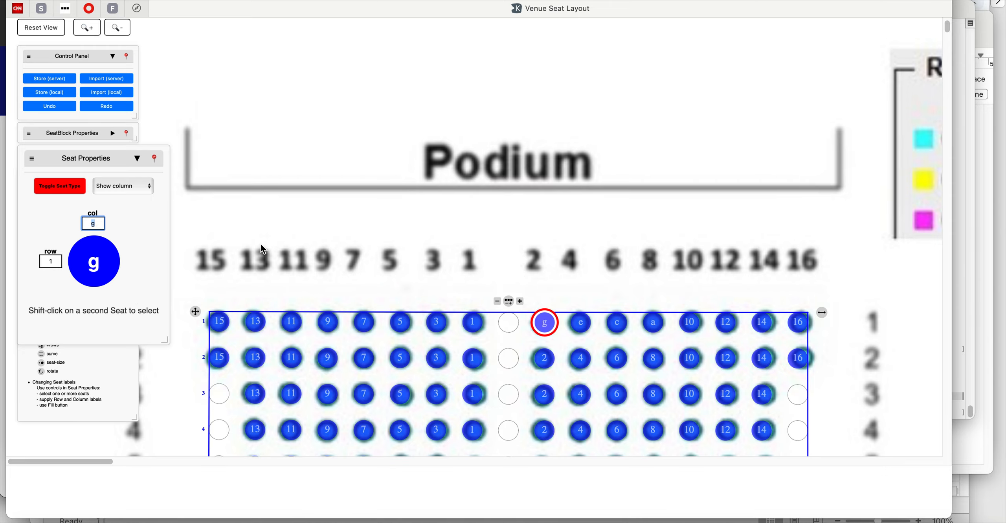
type("2")
scroll(596, 373, "down", 20)
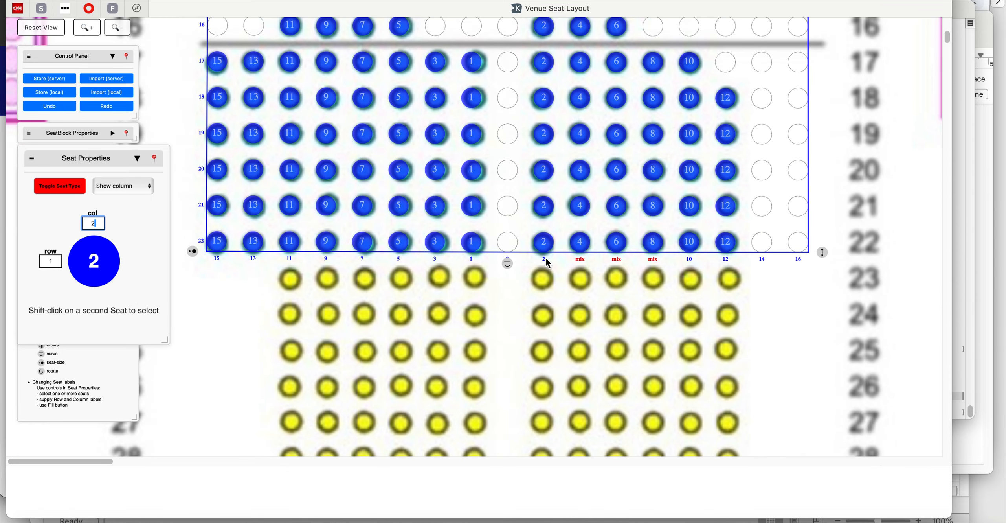
left_click(610, 277)
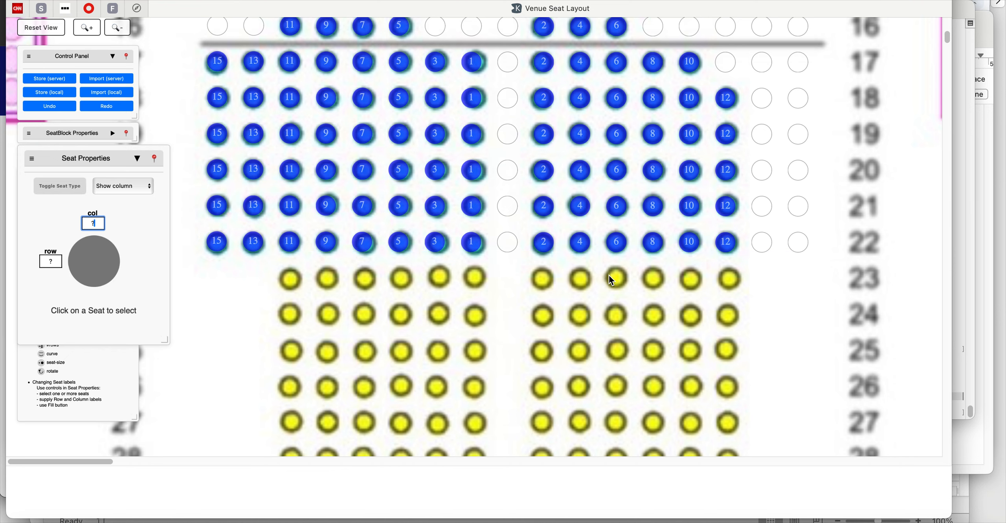